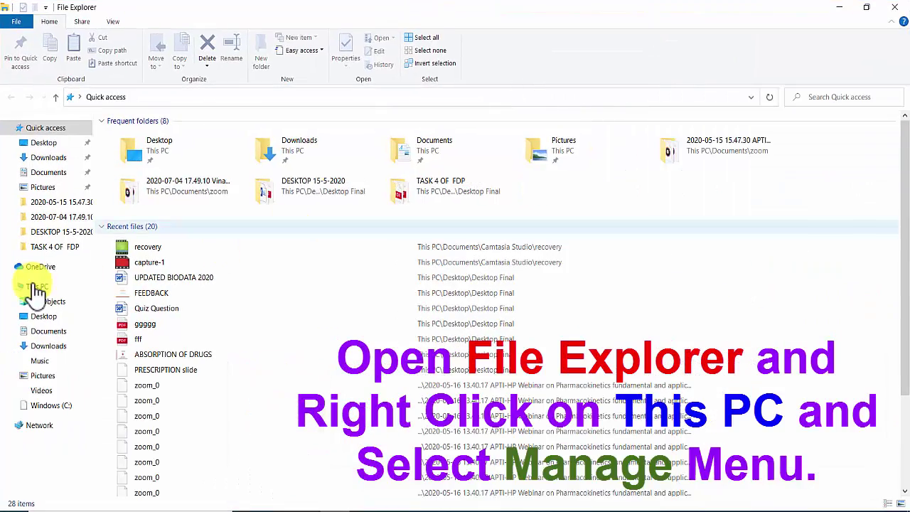
Step: Open Computer Management from This PC's context menu in File Explorer
{"action": "right_click", "coordinate": [39, 286]}
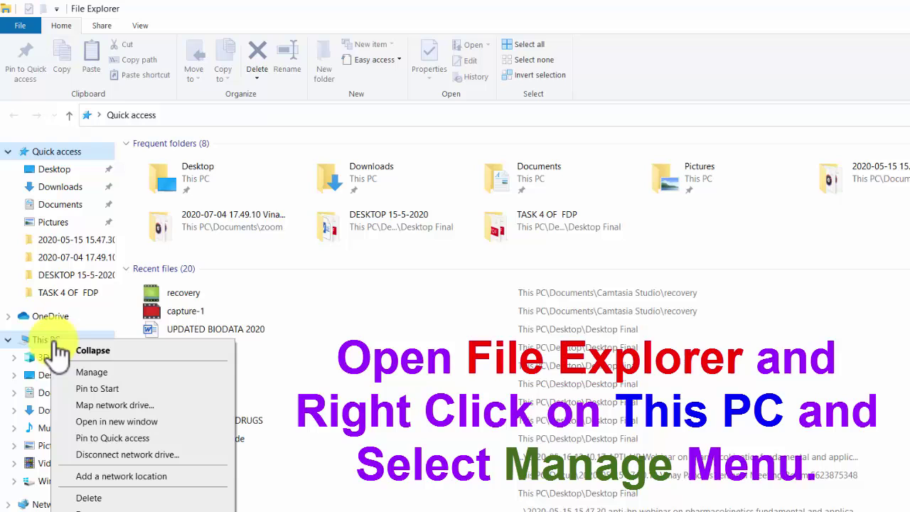
{"action": "left_click", "coordinate": [95, 373]}
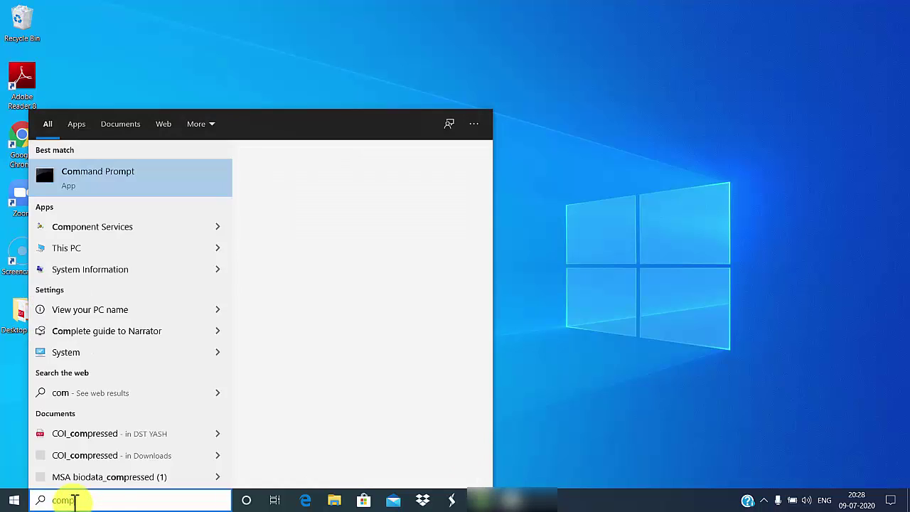
Step: Search for 'computer' and run Computer Management as administrator
{"action": "type", "text": "puter"}
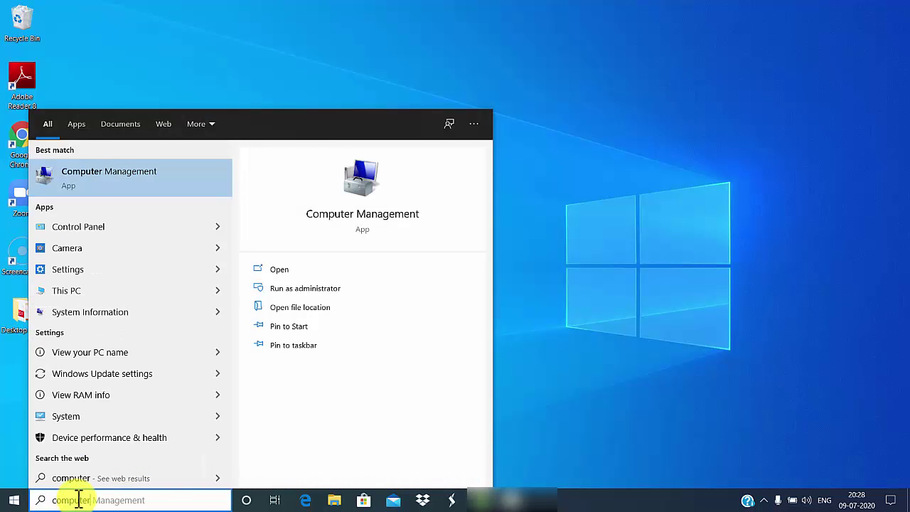
{"action": "left_click", "coordinate": [308, 288]}
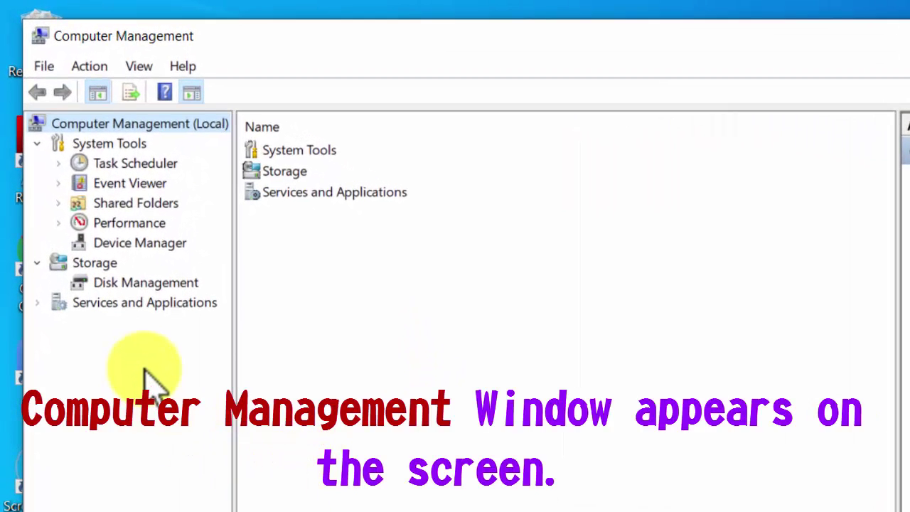
Step: Open Disk Management and select the 930.69 GB Windows (C:) volume on Disk 0
{"action": "left_click", "coordinate": [135, 285]}
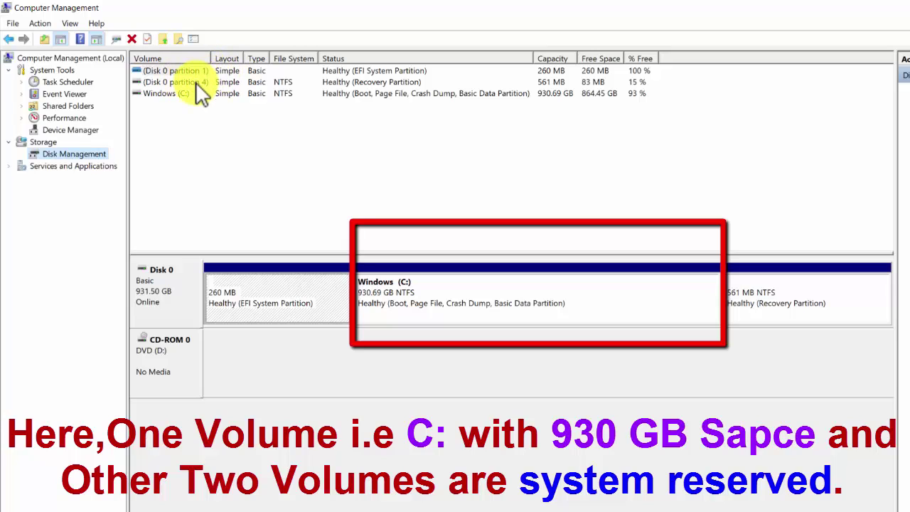
{"action": "left_click", "coordinate": [169, 93]}
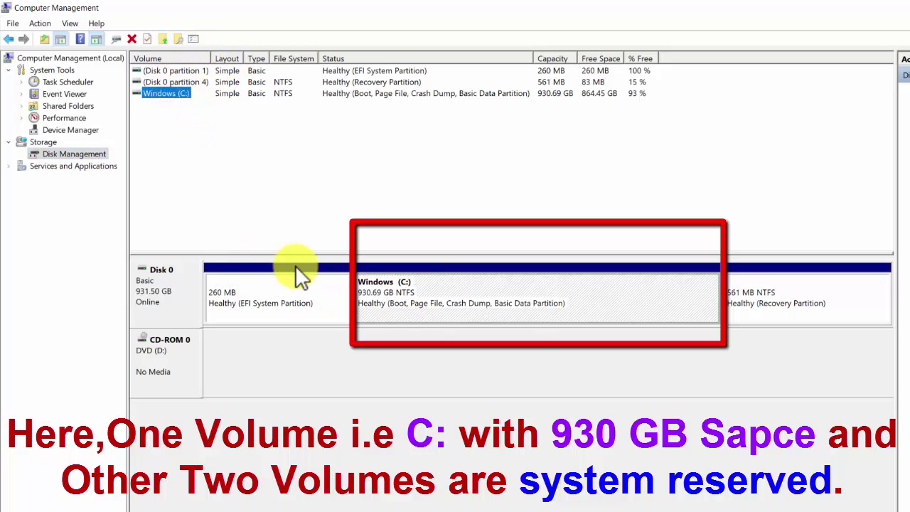
{"action": "left_click", "coordinate": [426, 304]}
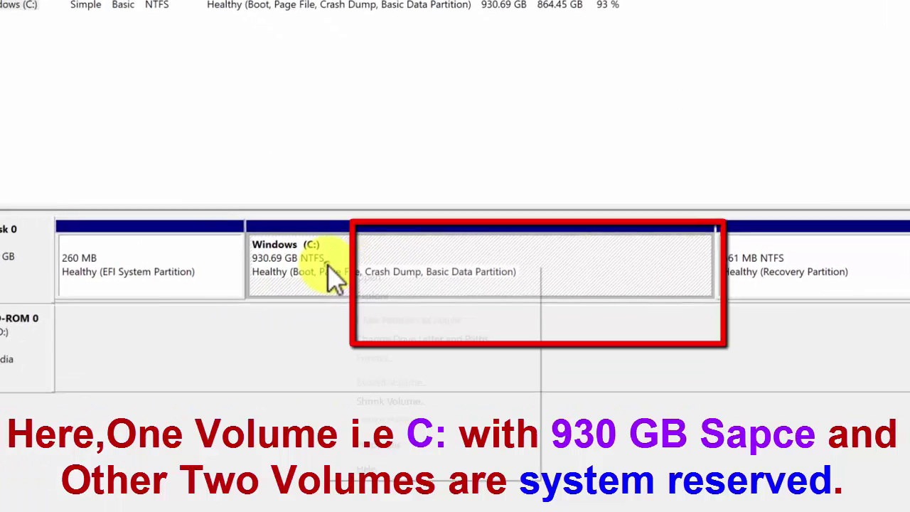
Step: Shrink the Windows (C:) volume by 700000 MB
{"action": "right_click", "coordinate": [419, 304]}
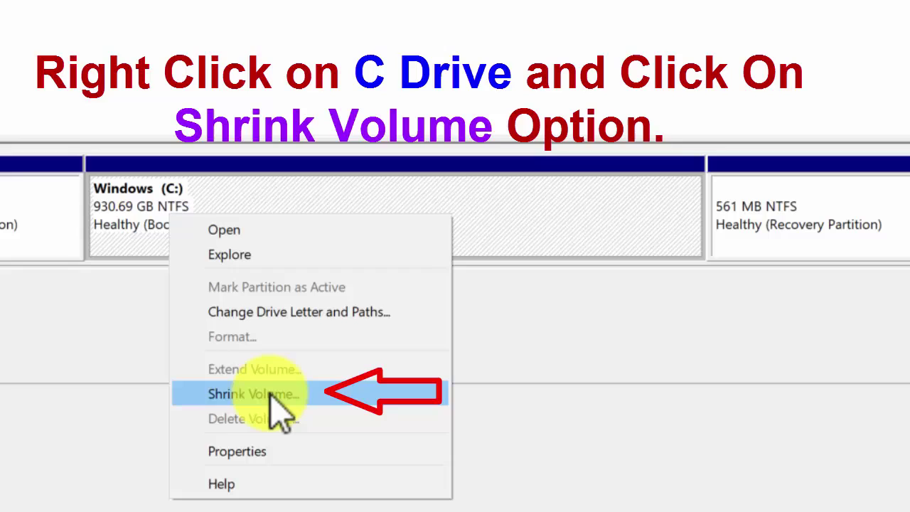
{"action": "left_click", "coordinate": [264, 392]}
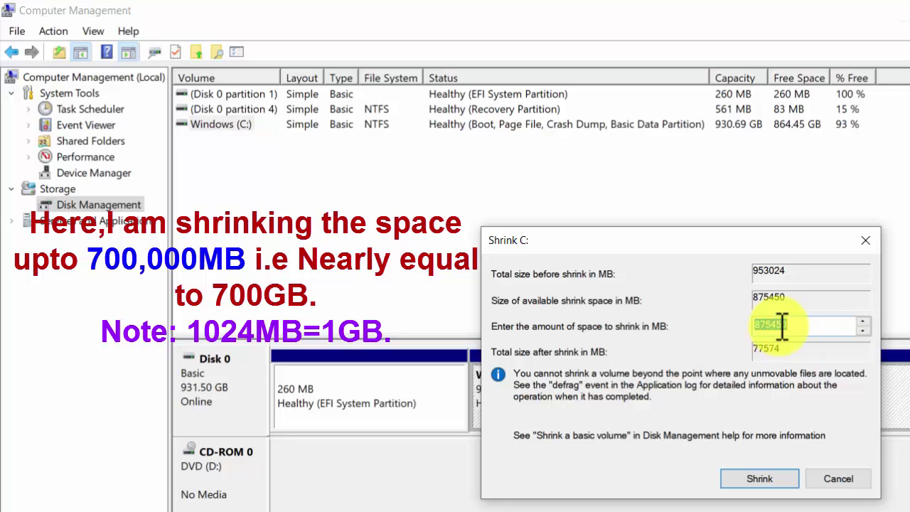
{"action": "type", "text": "6000"}
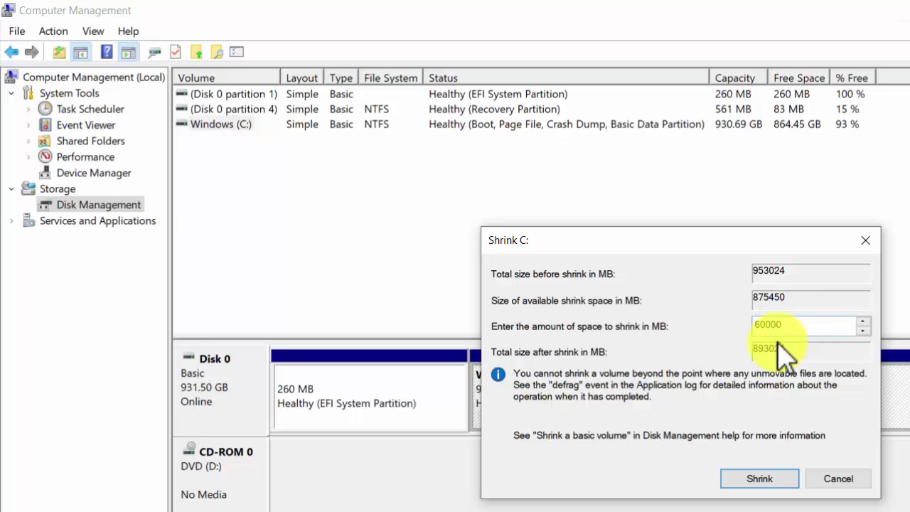
{"action": "type", "text": "0"}
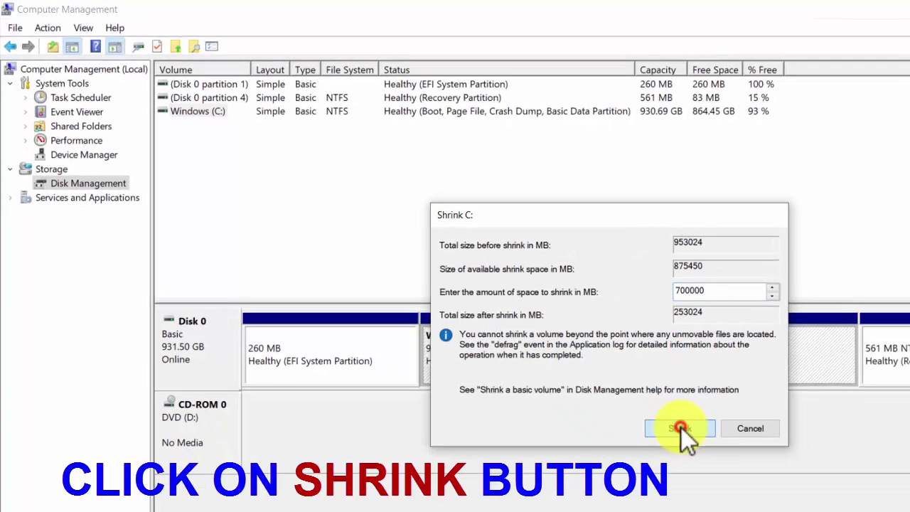
{"action": "left_click", "coordinate": [759, 479]}
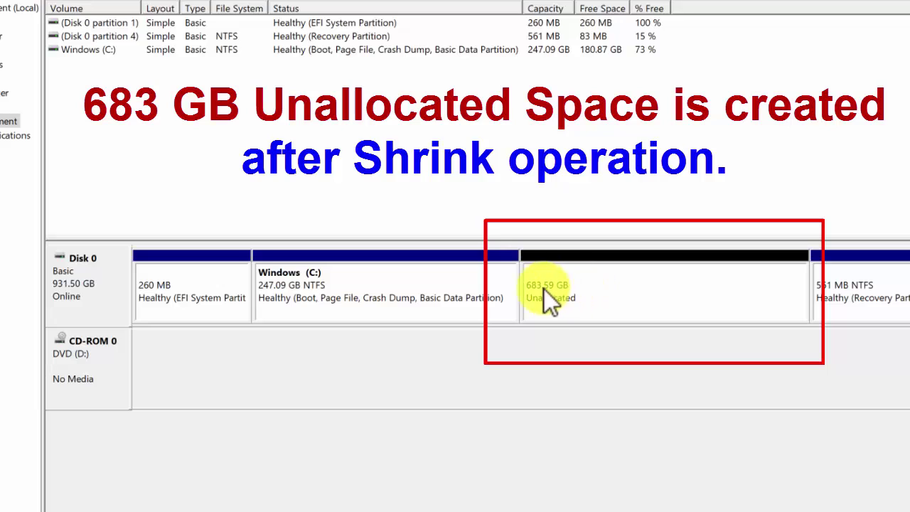
Step: Select the new 683.59 GB unallocated block on Disk 0
{"action": "left_click", "coordinate": [577, 291]}
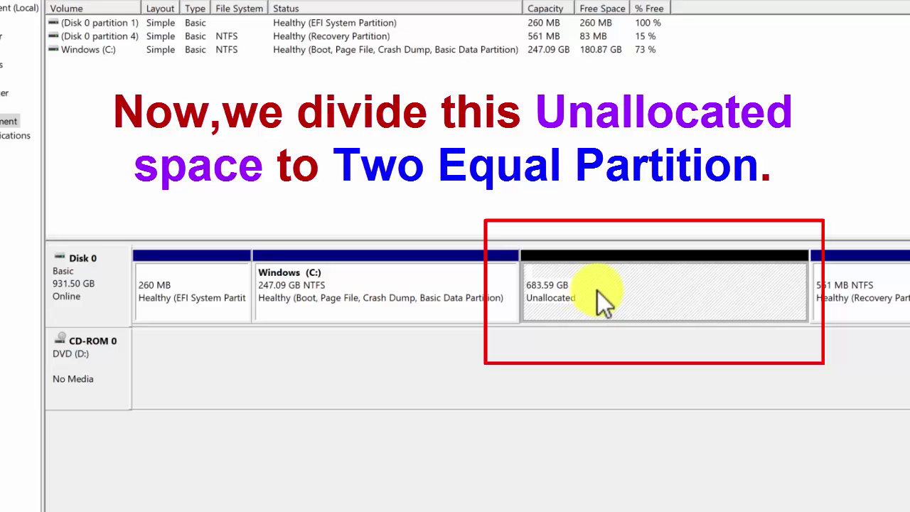
Step: Create a 350000 MB NTFS simple volume labelled Data as drive E:
{"action": "right_click", "coordinate": [586, 294]}
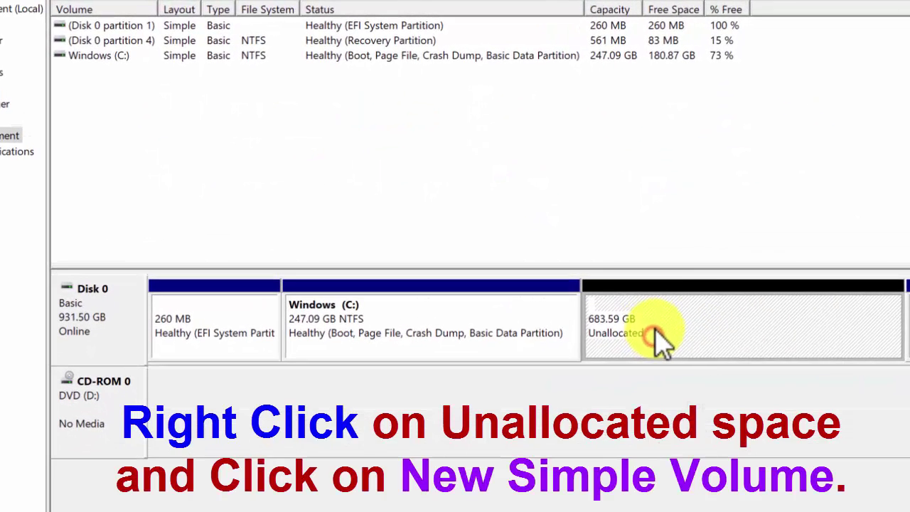
{"action": "left_click", "coordinate": [711, 343]}
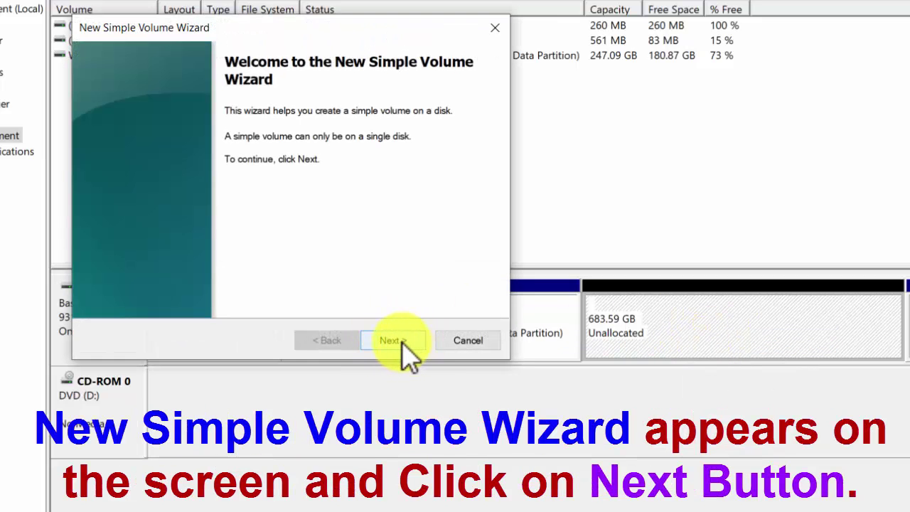
{"action": "left_click", "coordinate": [399, 341]}
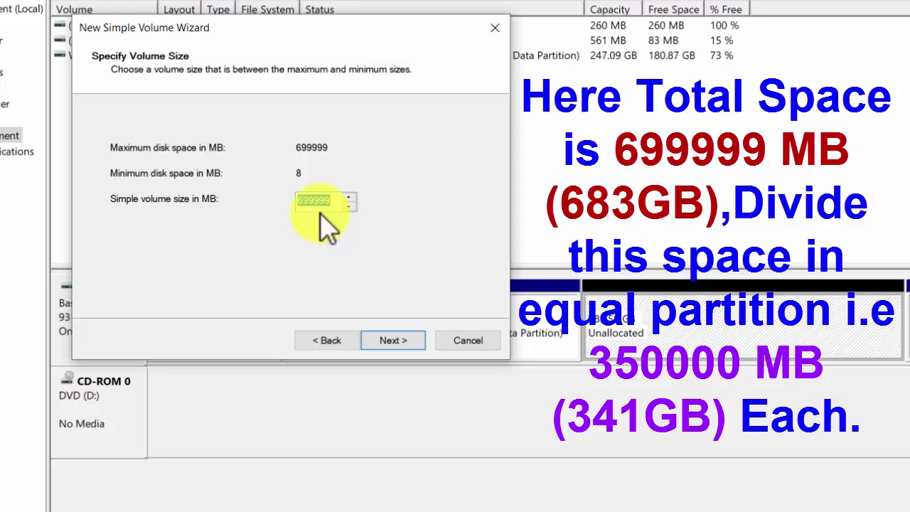
{"action": "type", "text": "350000"}
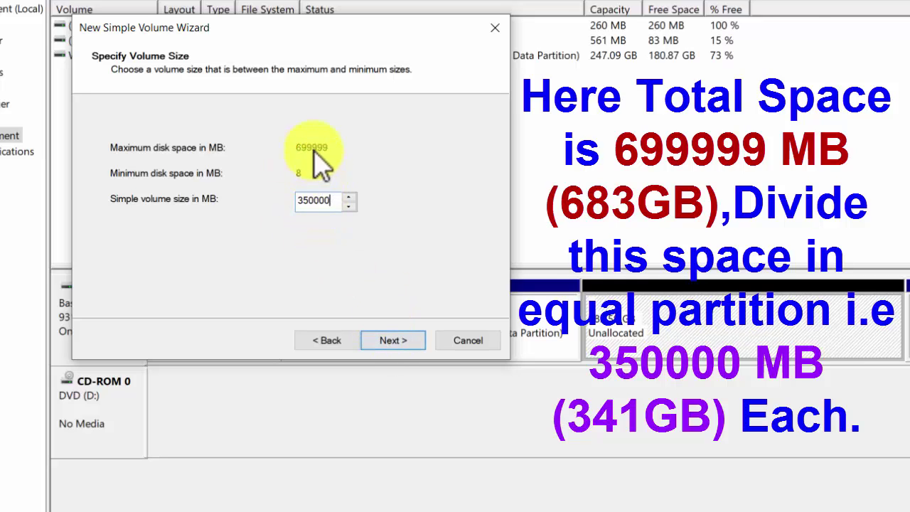
{"action": "left_click", "coordinate": [389, 344]}
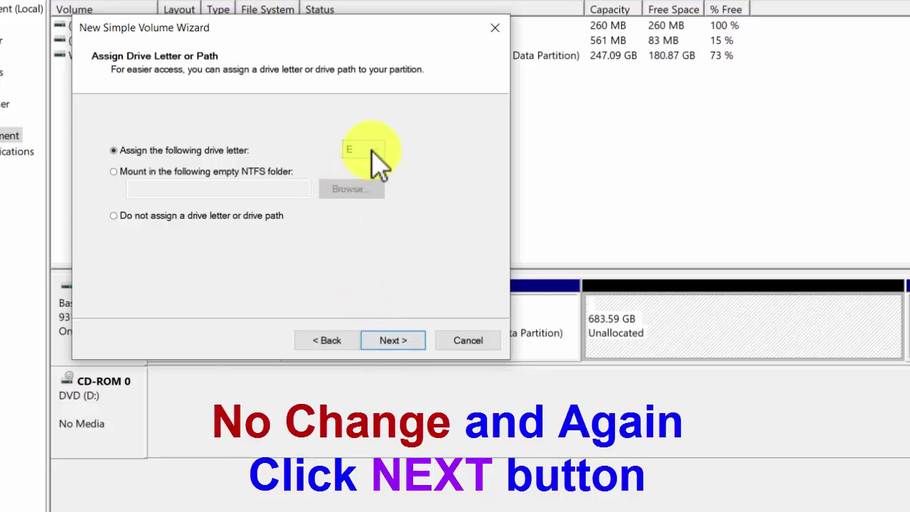
{"action": "left_click", "coordinate": [396, 341]}
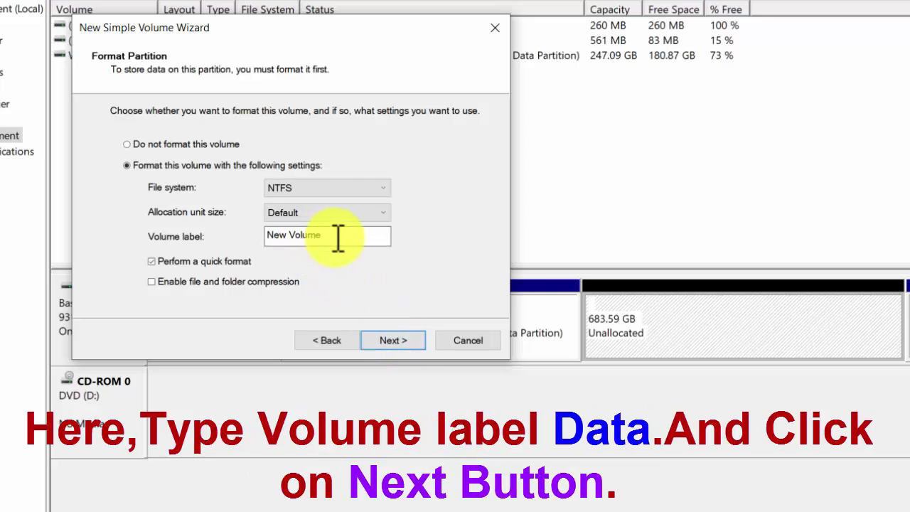
{"action": "triple_click", "coordinate": [324, 236]}
{"action": "type", "text": "Data"}
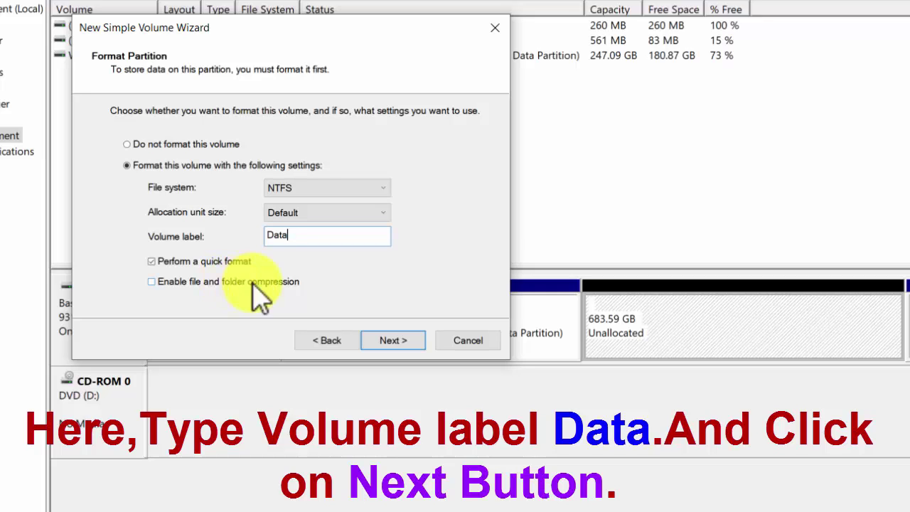
{"action": "left_click", "coordinate": [380, 334]}
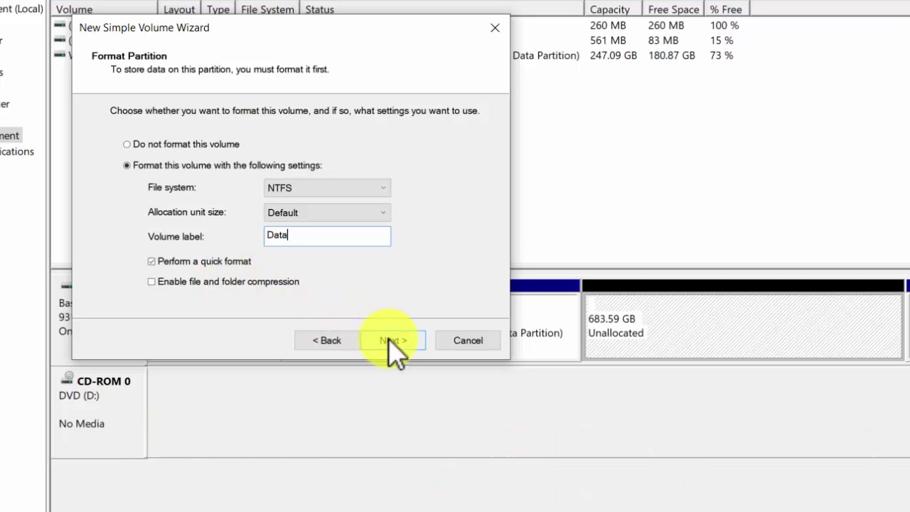
{"action": "left_click", "coordinate": [389, 339]}
{"action": "left_click", "coordinate": [388, 339]}
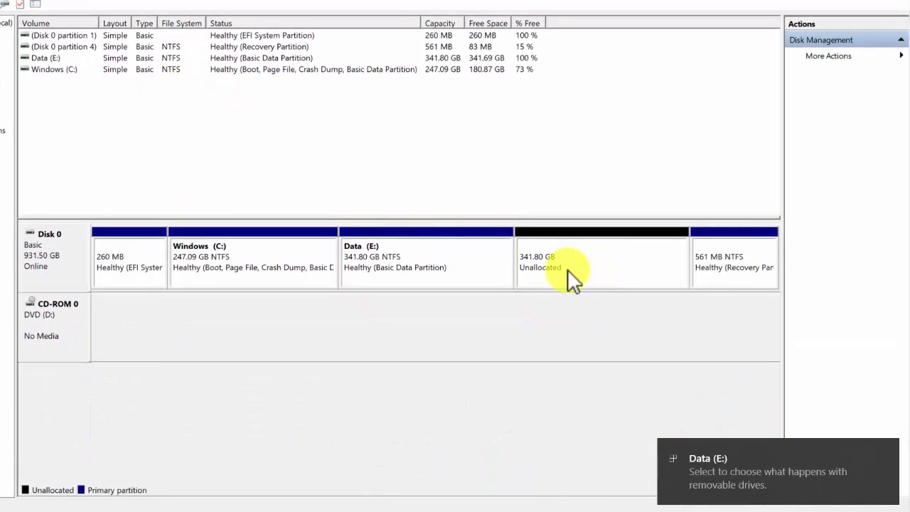
Step: Create an NTFS volume labelled Important Data as F: from the remaining 349999 MB
{"action": "right_click", "coordinate": [568, 271]}
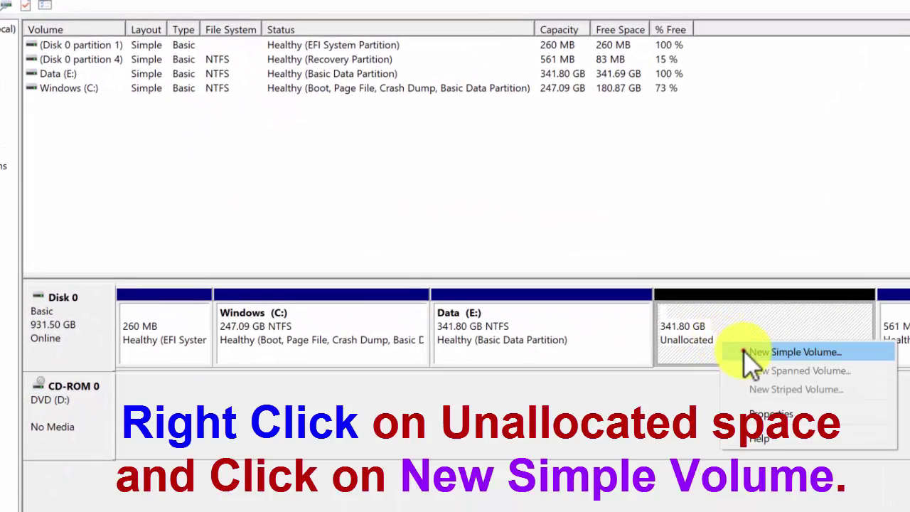
{"action": "left_click", "coordinate": [748, 357]}
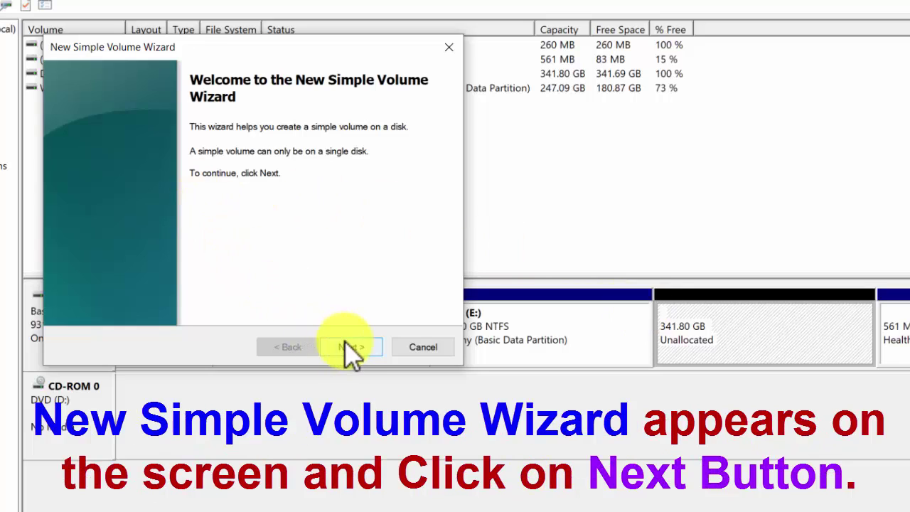
{"action": "left_click", "coordinate": [346, 345]}
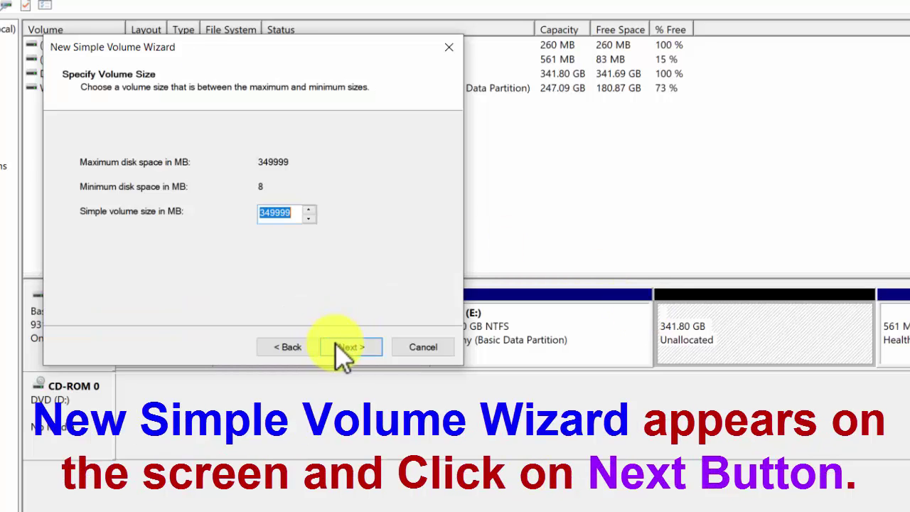
{"action": "left_click", "coordinate": [348, 347]}
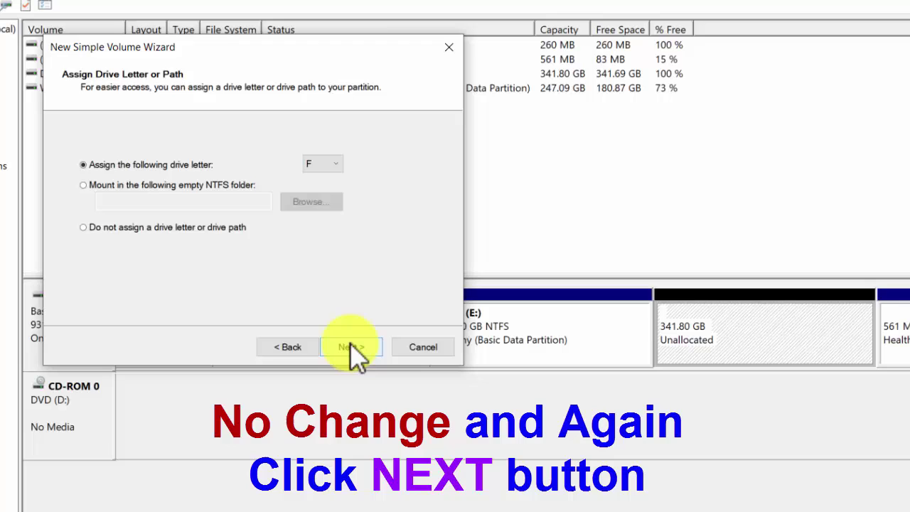
{"action": "left_click", "coordinate": [350, 347]}
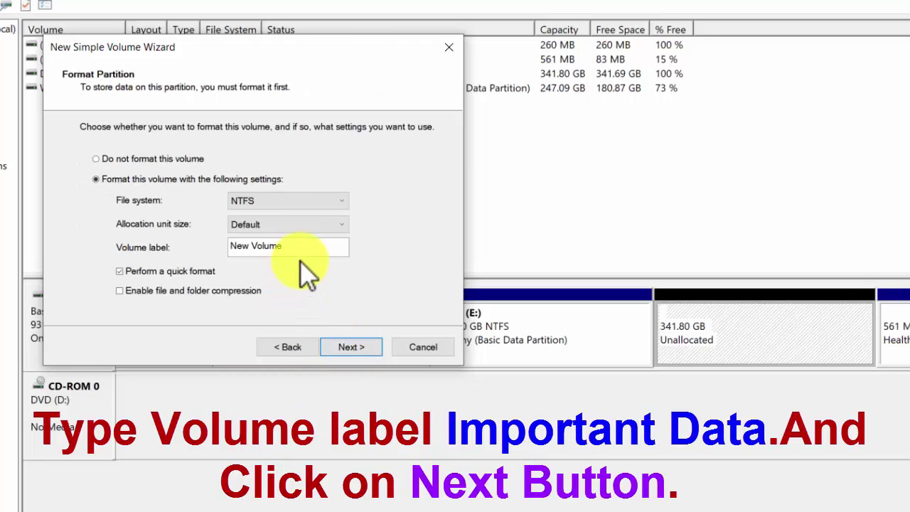
{"action": "left_click_drag", "start_coordinate": [292, 247], "coordinate": [213, 246]}
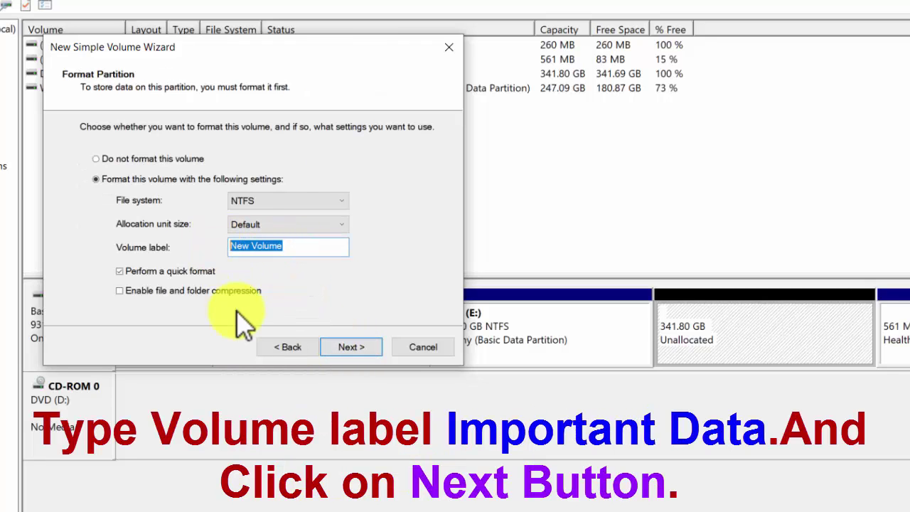
{"action": "type", "text": "Important Data"}
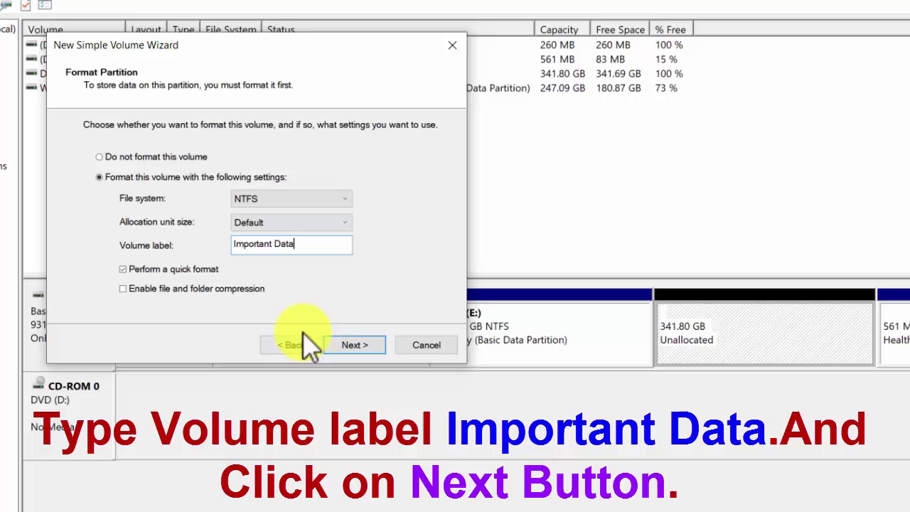
{"action": "left_click", "coordinate": [343, 350]}
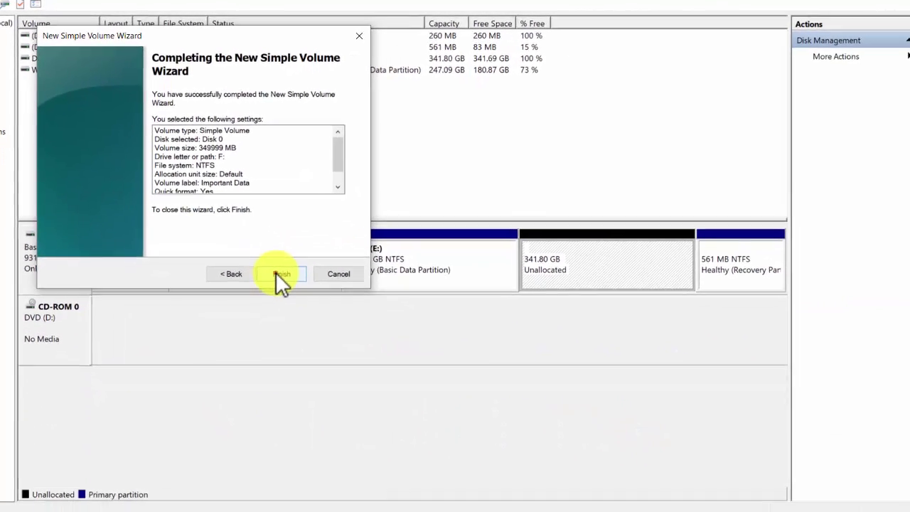
{"action": "left_click", "coordinate": [346, 347]}
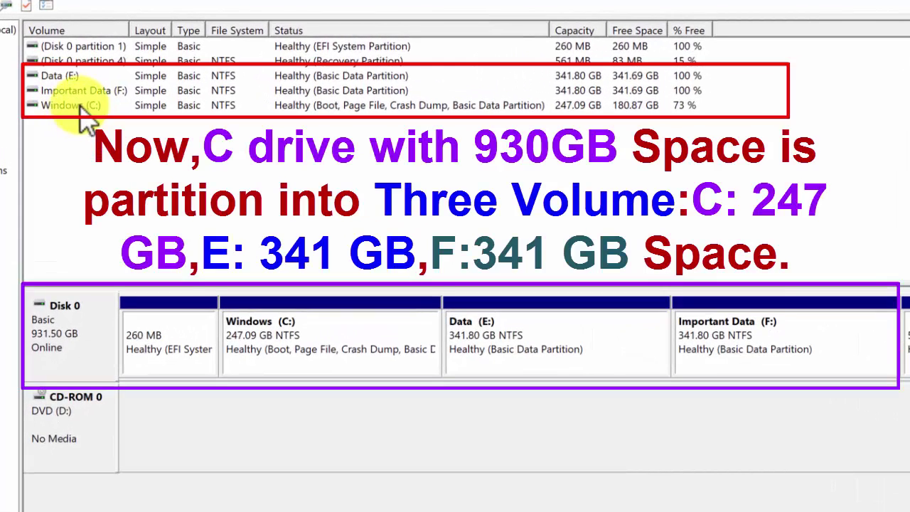
Step: Inspect the Windows (C:), Important Data (F:) and Data (E:) volumes in the list
{"action": "left_click", "coordinate": [74, 106]}
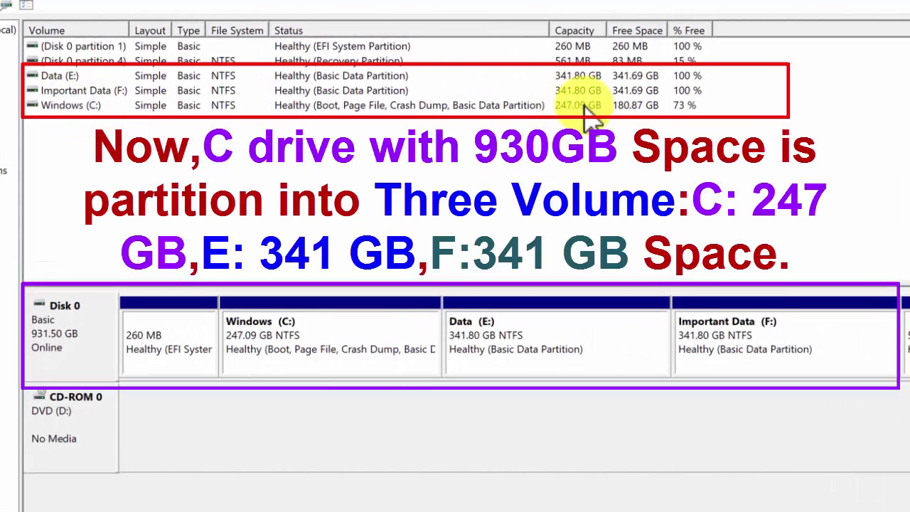
{"action": "left_click", "coordinate": [76, 91]}
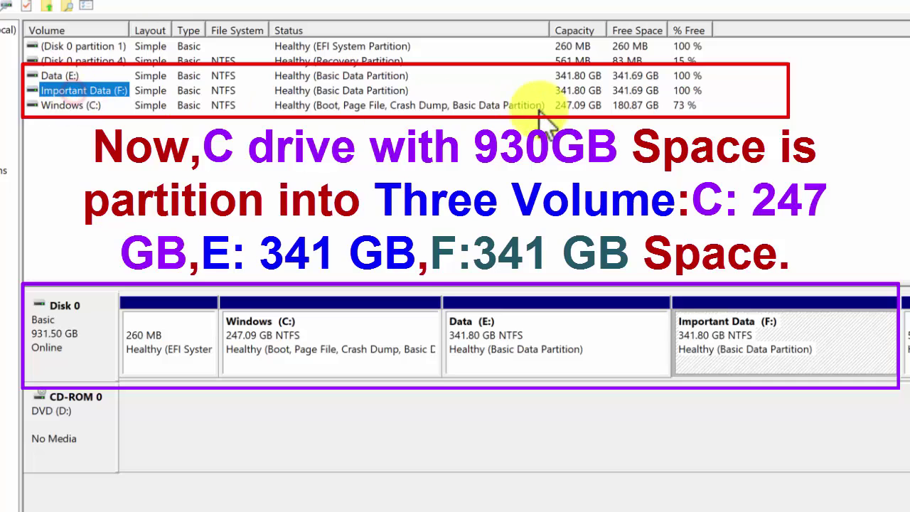
{"action": "left_click", "coordinate": [61, 76]}
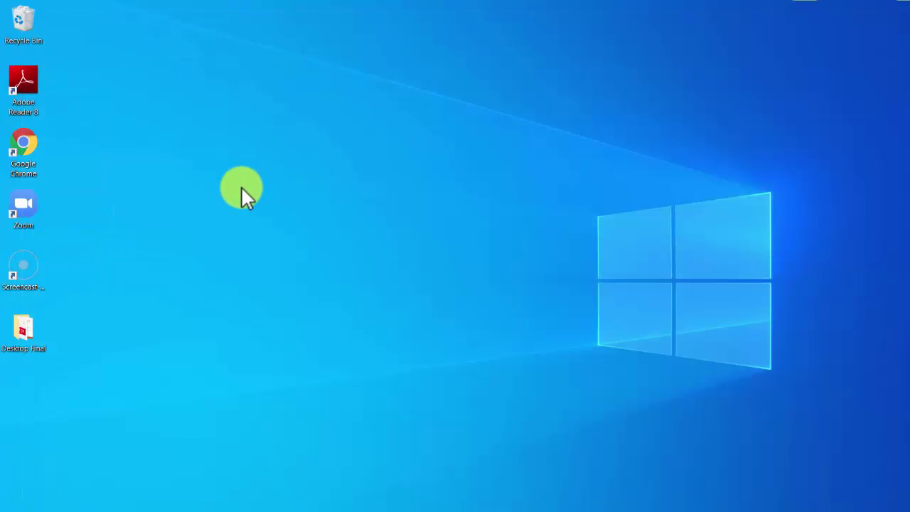
Step: Show This PC in File Explorer and check the C:, E: and F: drive sizes
{"action": "key", "text": "super+e"}
{"action": "left_click", "coordinate": [56, 289]}
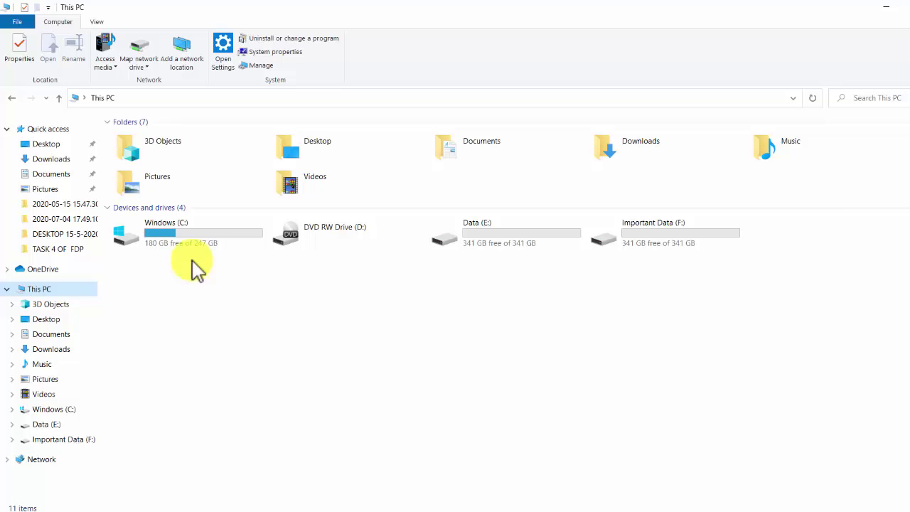
{"action": "left_click", "coordinate": [461, 250]}
{"action": "left_click", "coordinate": [597, 247]}
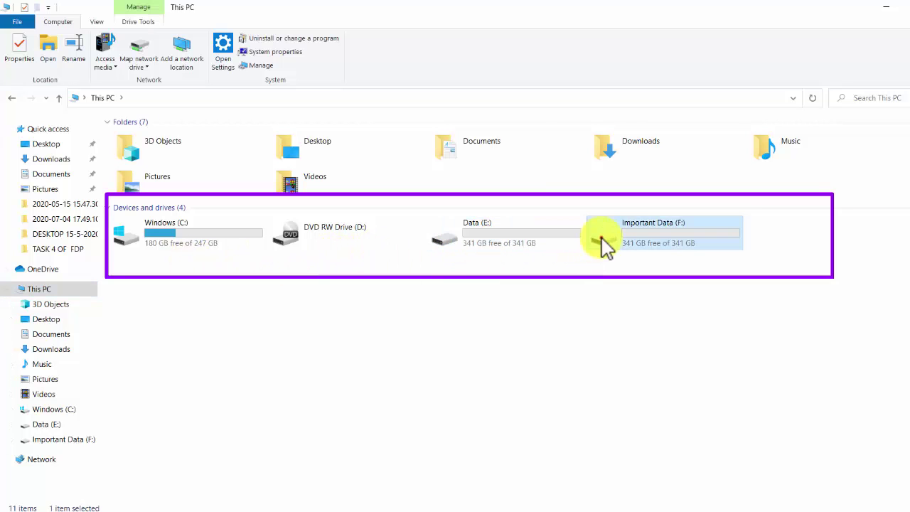
{"action": "left_click", "coordinate": [458, 241]}
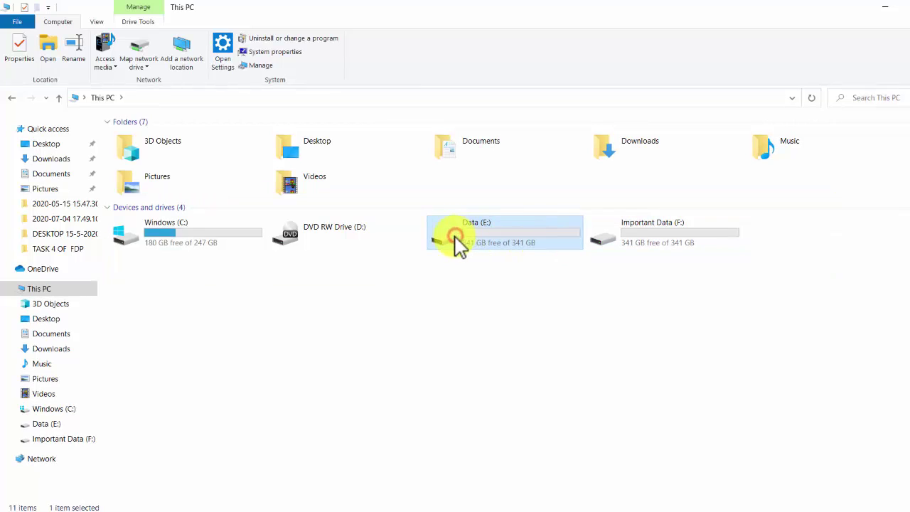
{"action": "left_click", "coordinate": [135, 235]}
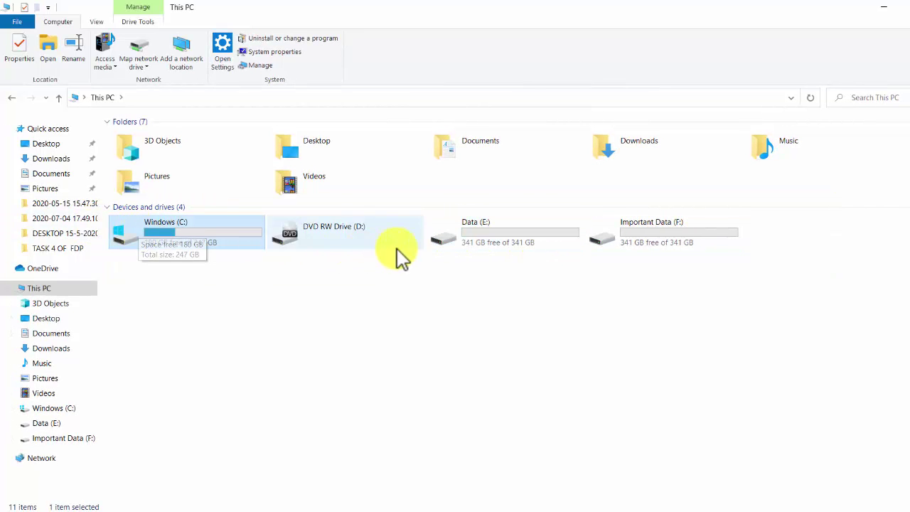
Step: Open the empty Data (E:) drive, then return to This PC
{"action": "left_click", "coordinate": [452, 245]}
{"action": "right_click", "coordinate": [453, 244]}
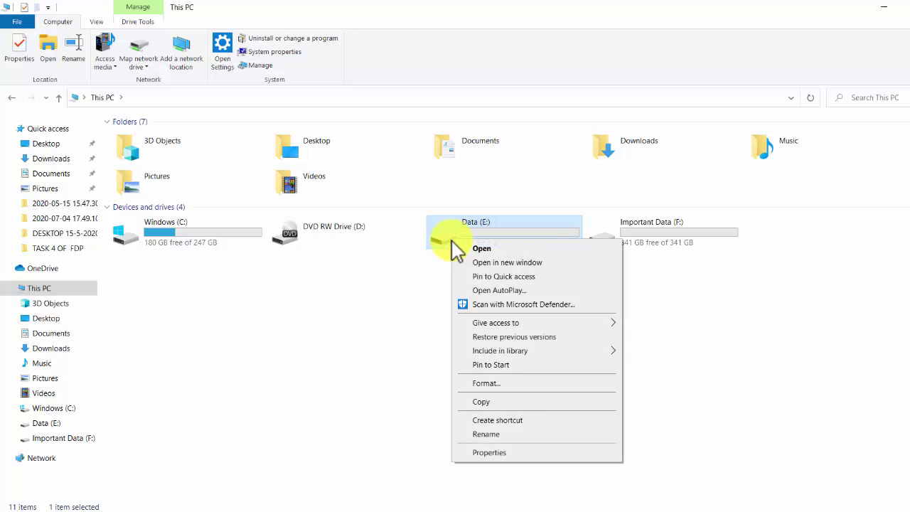
{"action": "left_click", "coordinate": [459, 249]}
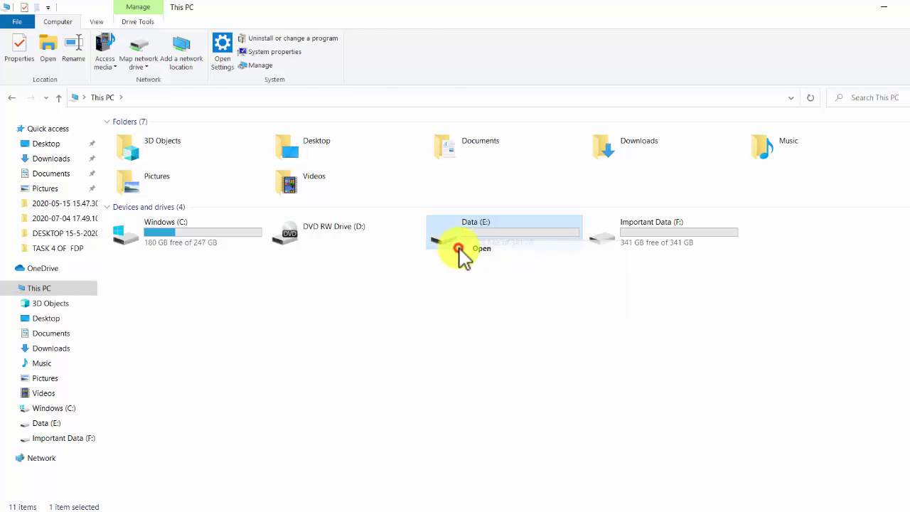
{"action": "left_click", "coordinate": [11, 98]}
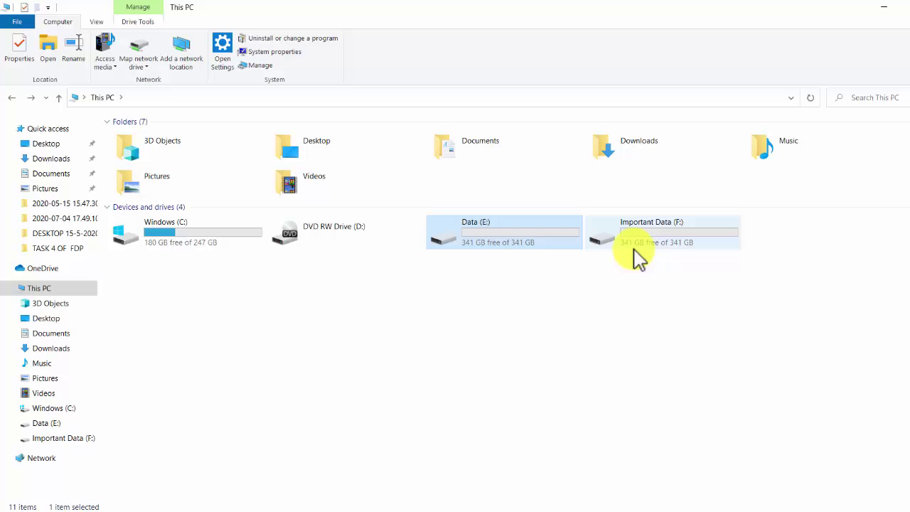